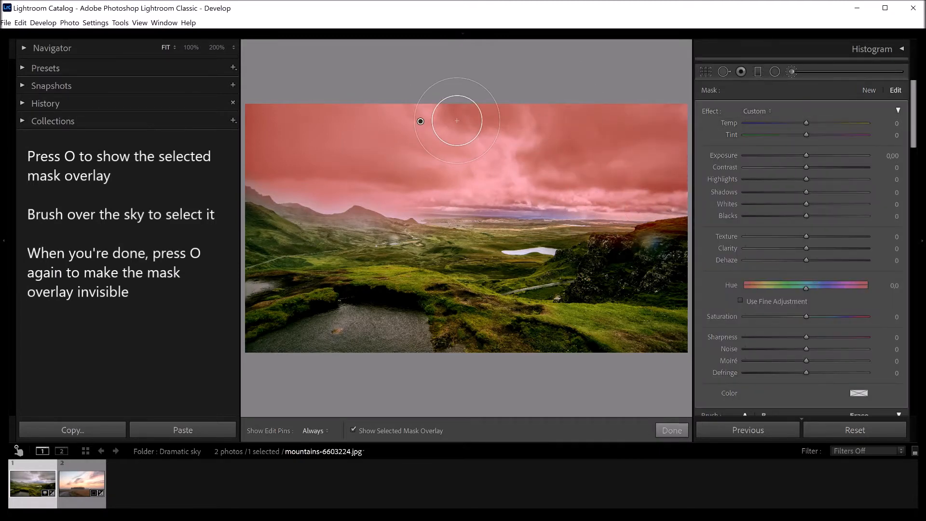
Step: Hide the sky mask overlay and set the mask's shadows to -100, blacks to -76, highlights to 66 and whites to 27
{"action": "key", "text": "o"}
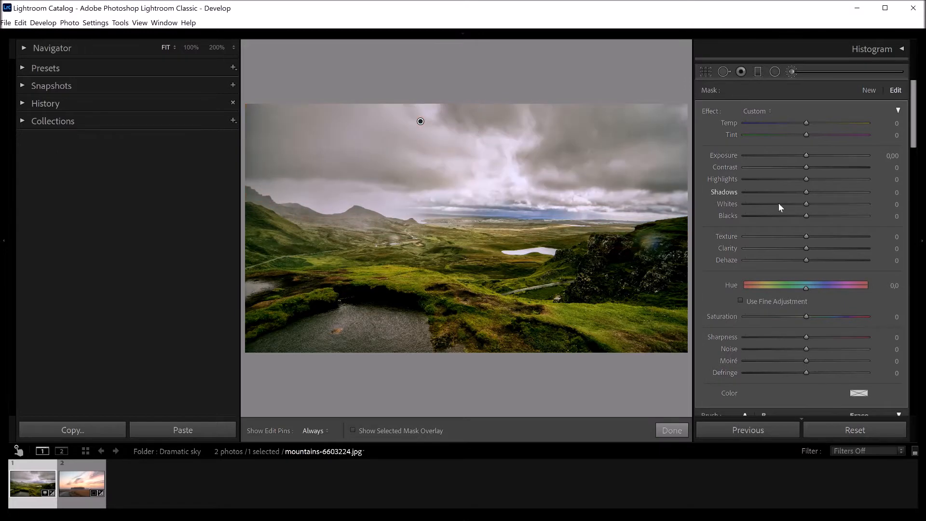
{"action": "left_click_drag", "start_coordinate": [774, 193], "coordinate": [735, 190]}
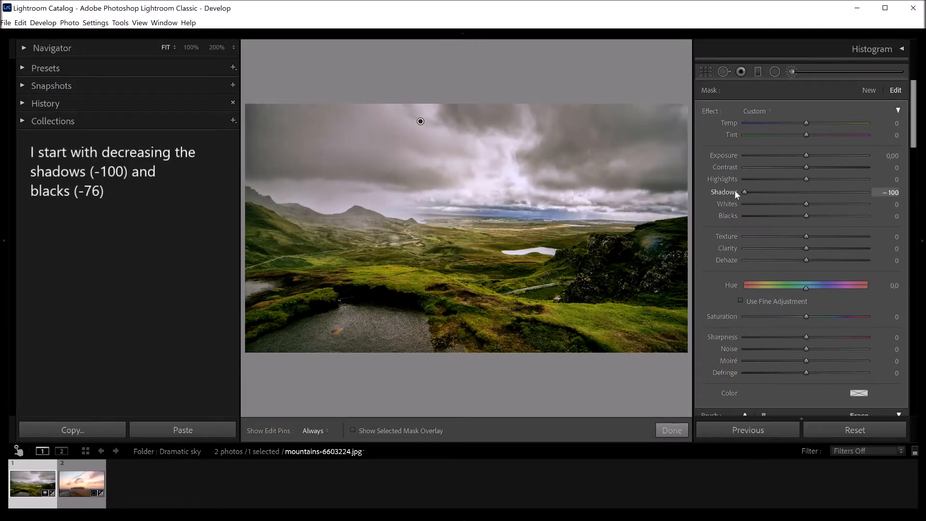
{"action": "left_click", "coordinate": [759, 216]}
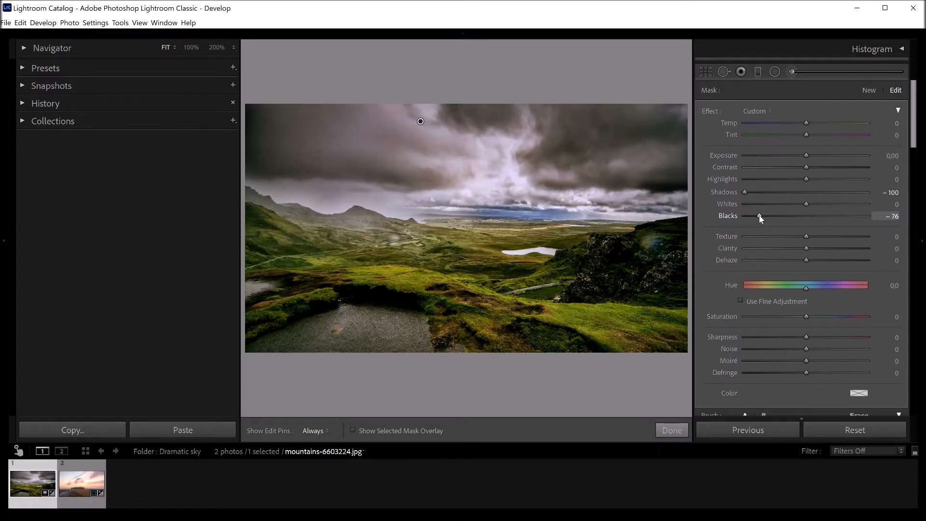
{"action": "left_click", "coordinate": [839, 179]}
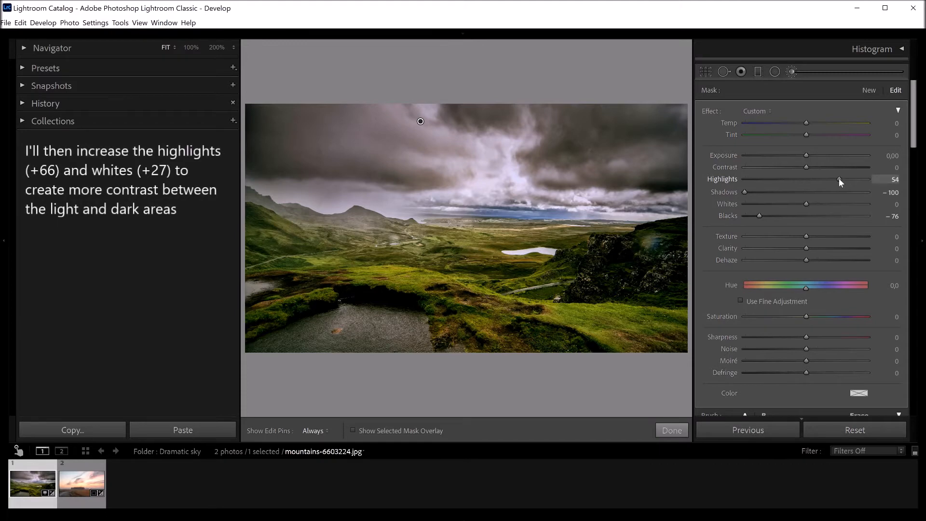
{"action": "left_click_drag", "start_coordinate": [840, 180], "coordinate": [847, 180]}
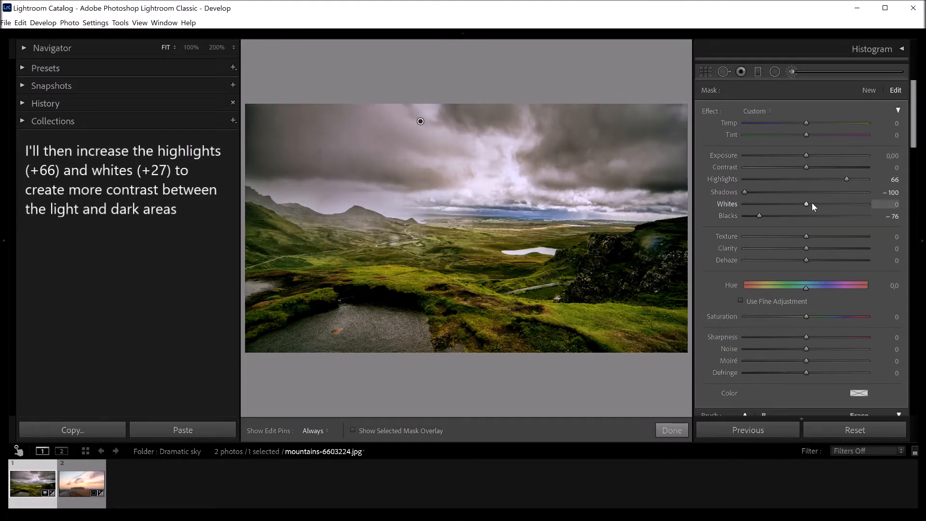
{"action": "left_click_drag", "start_coordinate": [813, 204], "coordinate": [821, 205]}
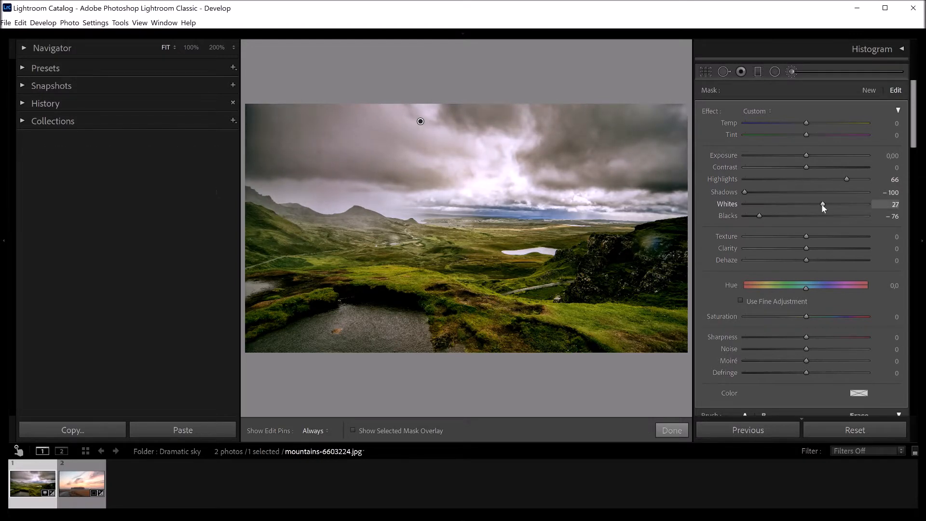
Step: Set the sky mask's contrast to 25, clarity to 26 and dehaze to 9
{"action": "left_click_drag", "start_coordinate": [809, 167], "coordinate": [823, 166]}
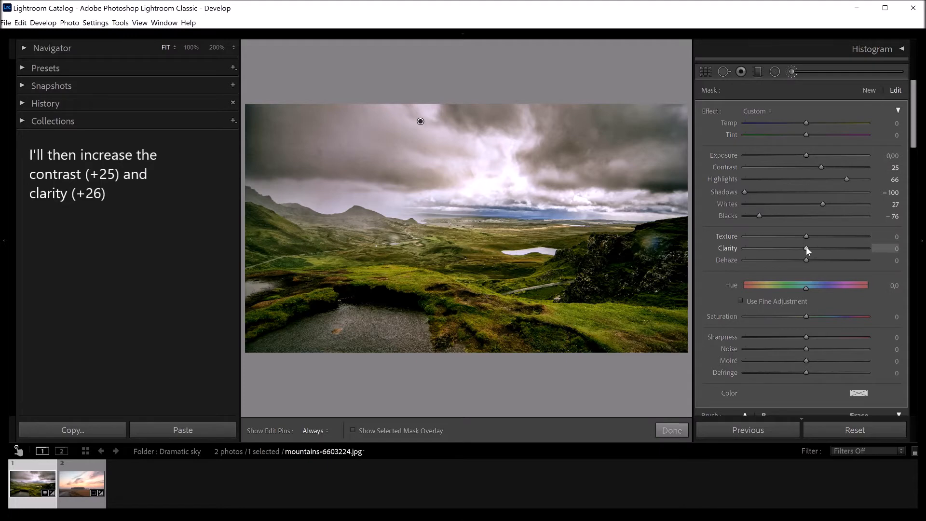
{"action": "left_click_drag", "start_coordinate": [812, 248], "coordinate": [822, 249]}
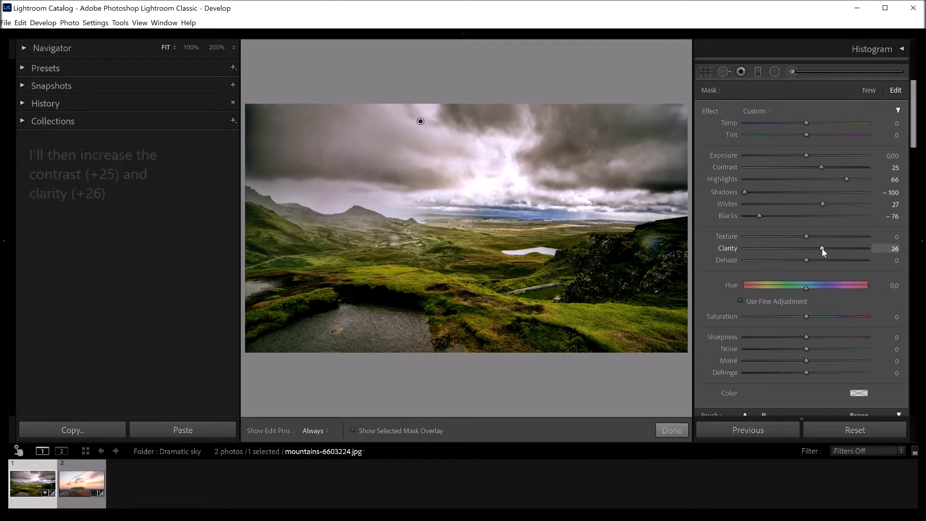
{"action": "left_click_drag", "start_coordinate": [808, 260], "coordinate": [813, 259]}
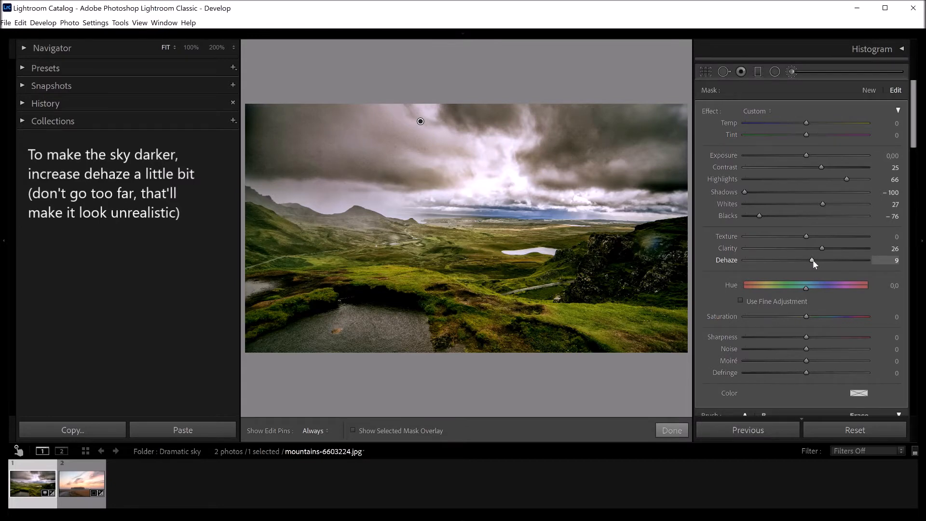
Step: Soften and desaturate the sky mask with texture -68, noise 100 and saturation -21
{"action": "left_click_drag", "start_coordinate": [762, 237], "coordinate": [764, 236]}
{"action": "left_click_drag", "start_coordinate": [806, 350], "coordinate": [860, 352]}
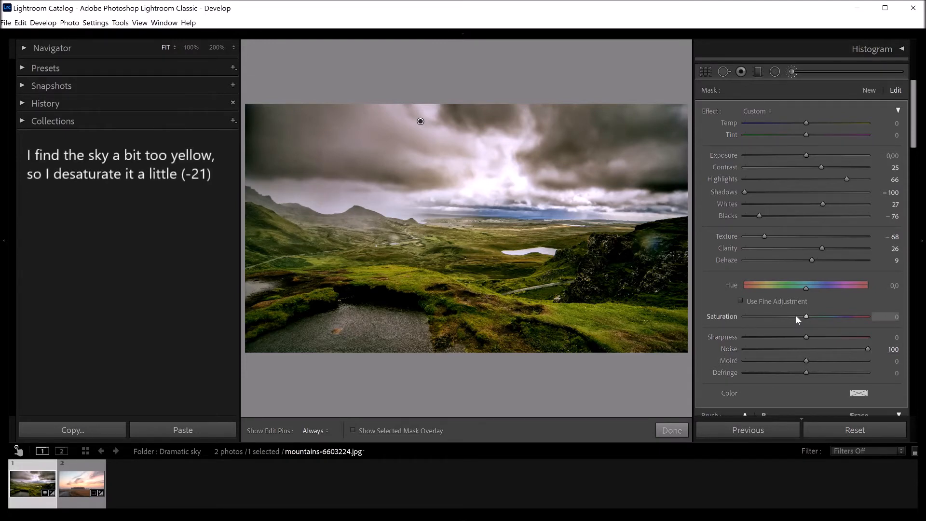
{"action": "left_click_drag", "start_coordinate": [795, 316], "coordinate": [793, 316]}
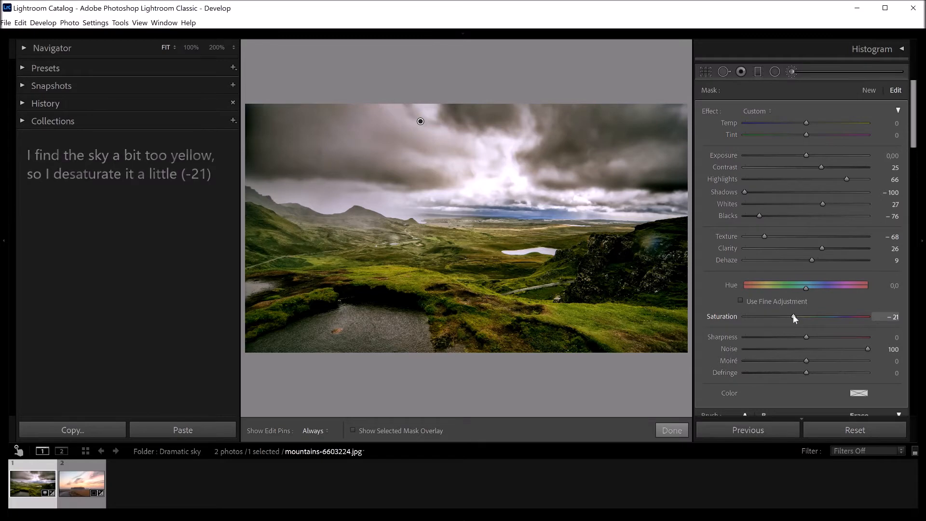
Step: Erase the sky mask from the mountain tops along the horizon and check its coverage with the mask overlay
{"action": "key", "text": "alt"}
{"action": "mouse_move", "coordinate": [691, 241]}
{"action": "left_mouse_down"}
{"action": "mouse_move", "coordinate": [628, 235]}
{"action": "mouse_move", "coordinate": [697, 236]}
{"action": "mouse_move", "coordinate": [519, 224]}
{"action": "mouse_move", "coordinate": [530, 227]}
{"action": "mouse_move", "coordinate": [420, 233]}
{"action": "mouse_move", "coordinate": [362, 214]}
{"action": "mouse_move", "coordinate": [411, 230]}
{"action": "mouse_move", "coordinate": [351, 234]}
{"action": "mouse_move", "coordinate": [249, 195]}
{"action": "mouse_move", "coordinate": [305, 225]}
{"action": "left_mouse_up"}
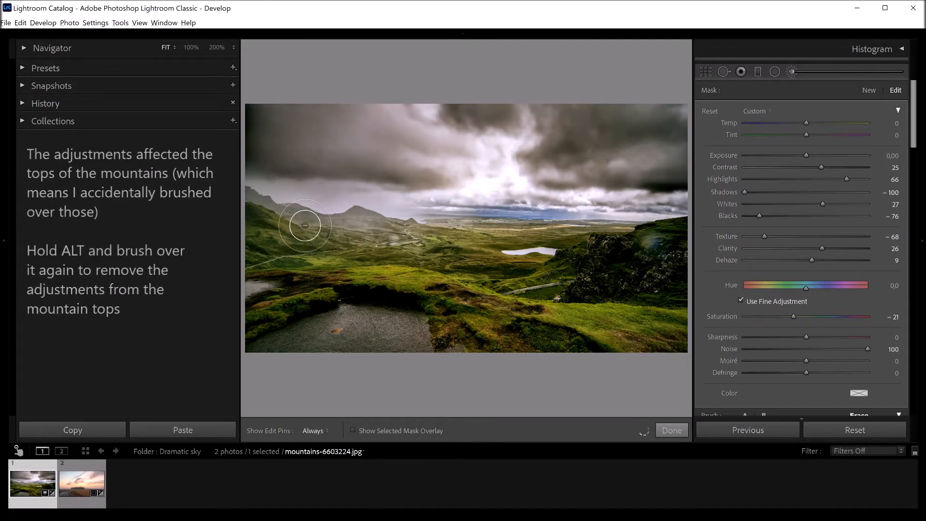
{"action": "key", "text": "o"}
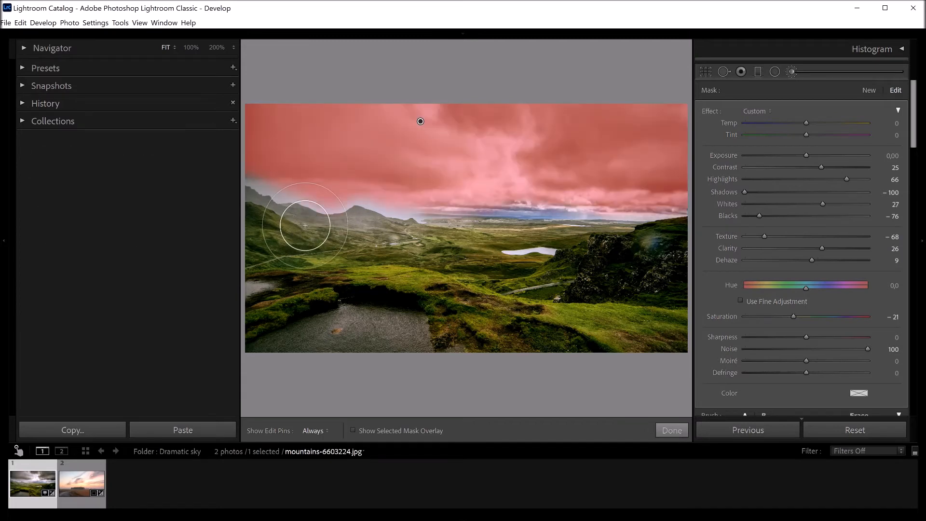
{"action": "key", "text": "o"}
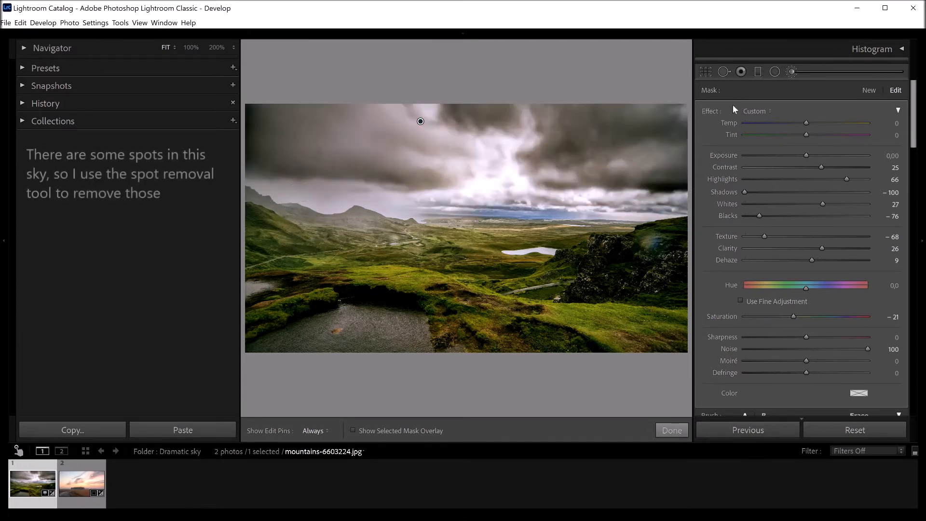
Step: Heal the spots in the cloudy sky with the Spot Removal tool at size 76, feather 0 and opacity 100
{"action": "left_click", "coordinate": [723, 73]}
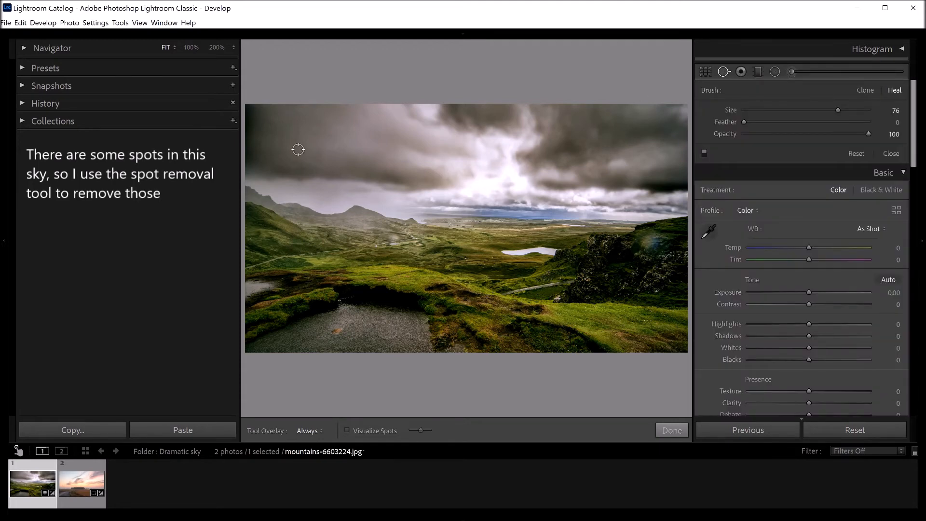
{"action": "left_click", "coordinate": [321, 152]}
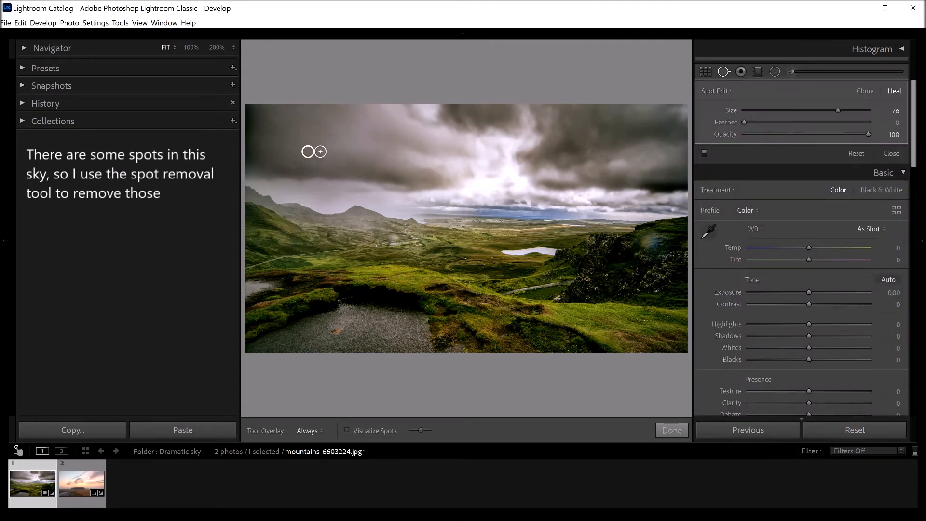
{"action": "left_click", "coordinate": [330, 133]}
{"action": "left_click_drag", "start_coordinate": [330, 134], "coordinate": [311, 132]}
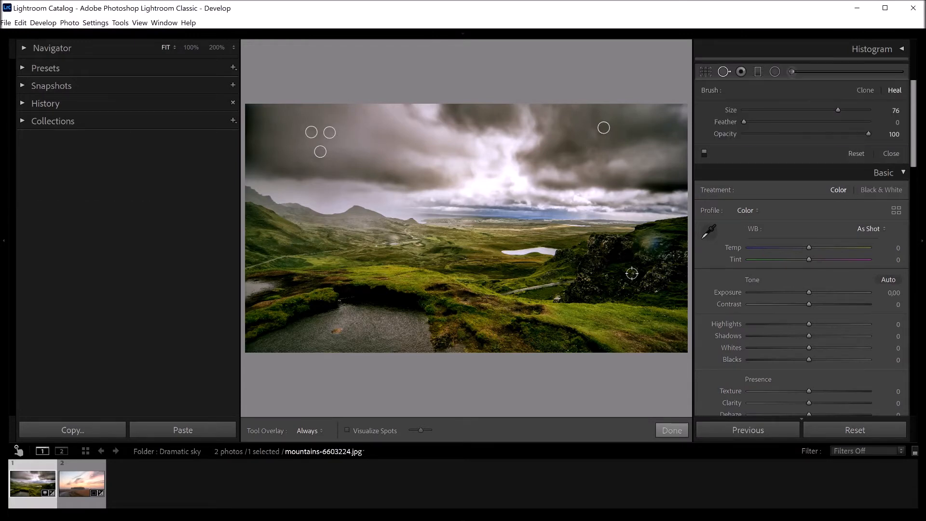
{"action": "left_click", "coordinate": [669, 430]}
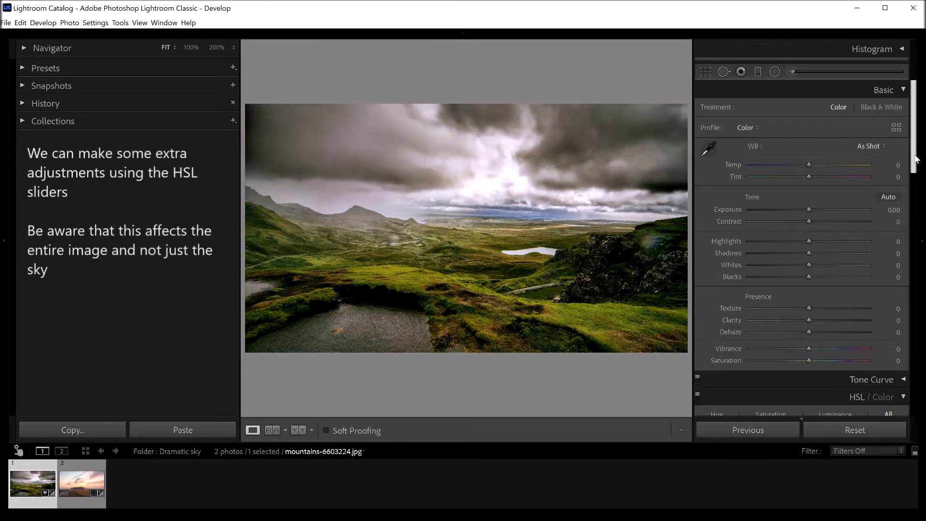
Step: In the HSL adjustments, set yellow saturation to -45, blue saturation to -74 and yellow luminance to -32
{"action": "scroll", "coordinate": [920, 208], "scroll_direction": "down", "scroll_amount": 3}
{"action": "scroll", "coordinate": [921, 207], "scroll_direction": "down", "scroll_amount": 5}
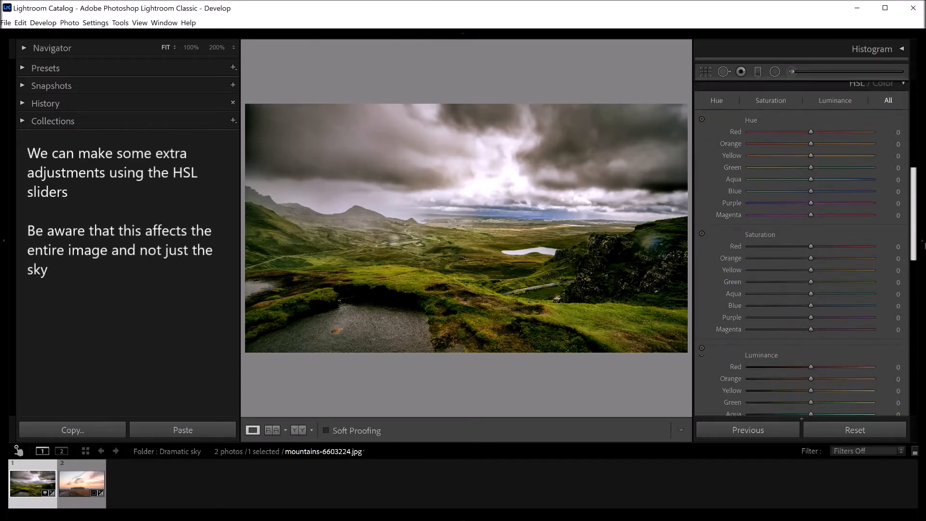
{"action": "left_click_drag", "start_coordinate": [914, 222], "coordinate": [913, 223]}
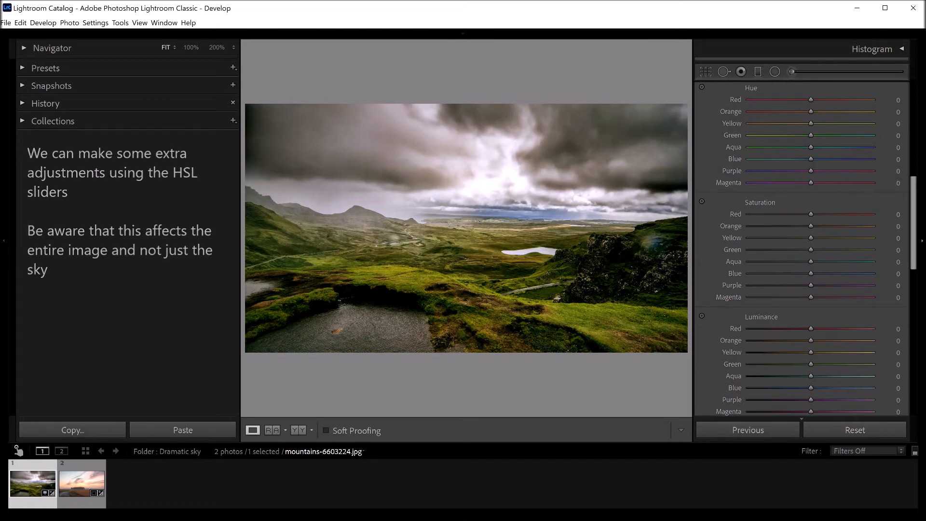
{"action": "left_click_drag", "start_coordinate": [810, 237], "coordinate": [783, 238]}
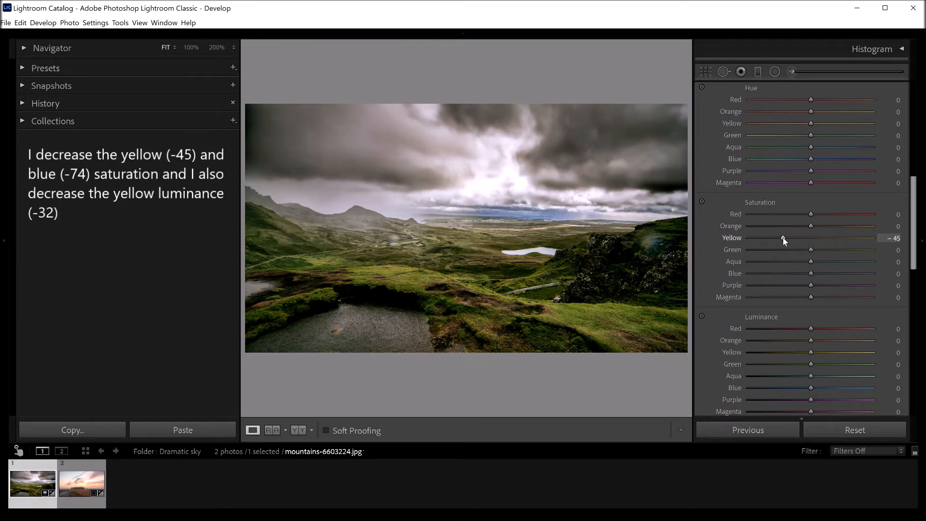
{"action": "left_click_drag", "start_coordinate": [768, 273], "coordinate": [765, 273]}
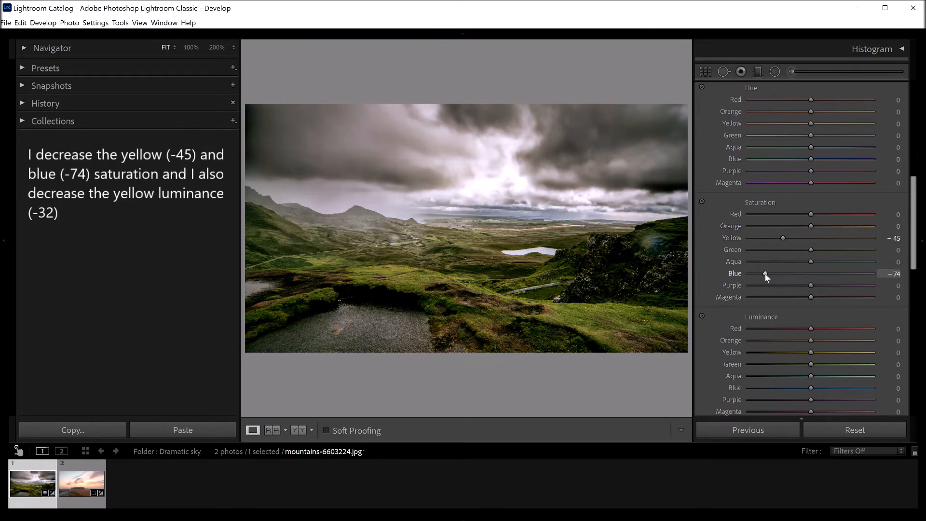
{"action": "left_click", "coordinate": [790, 352]}
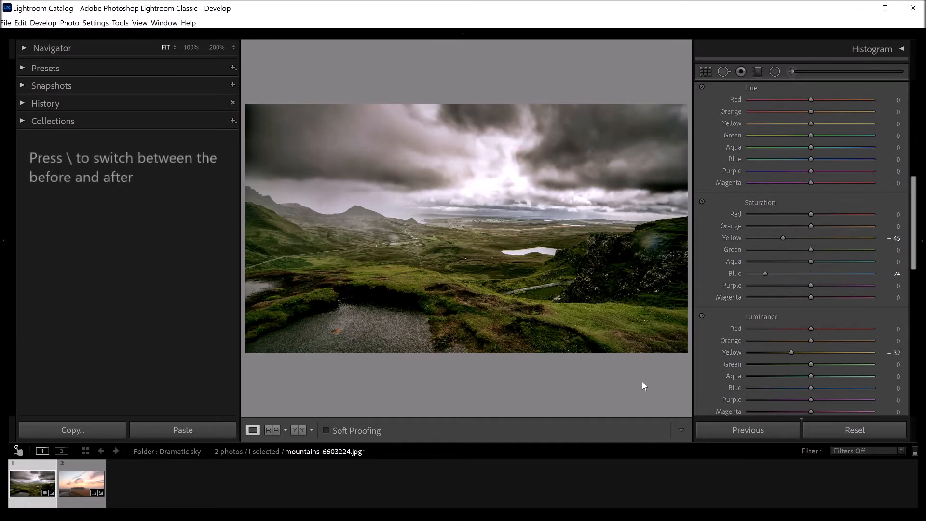
Step: Compare the mountain photo before and after editing, first full-frame and then side by side
{"action": "key", "text": "backslash"}
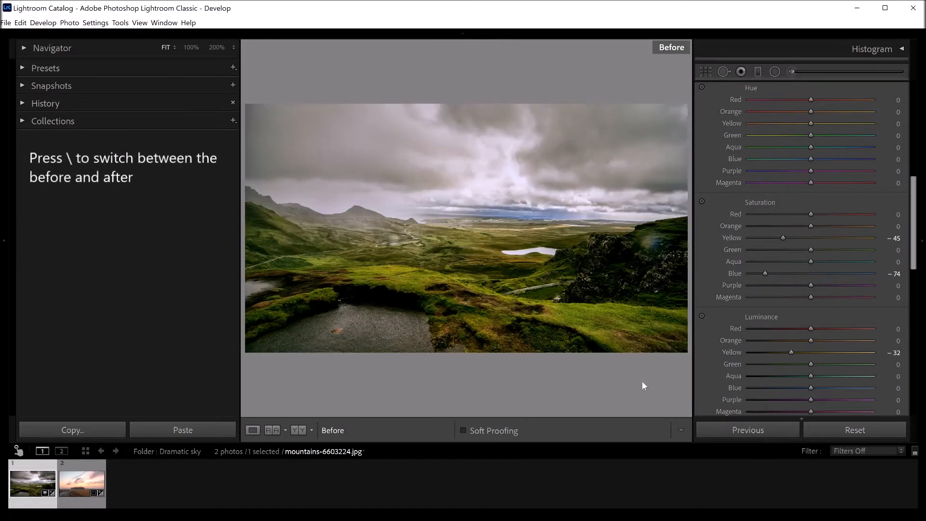
{"action": "key", "text": "backslash"}
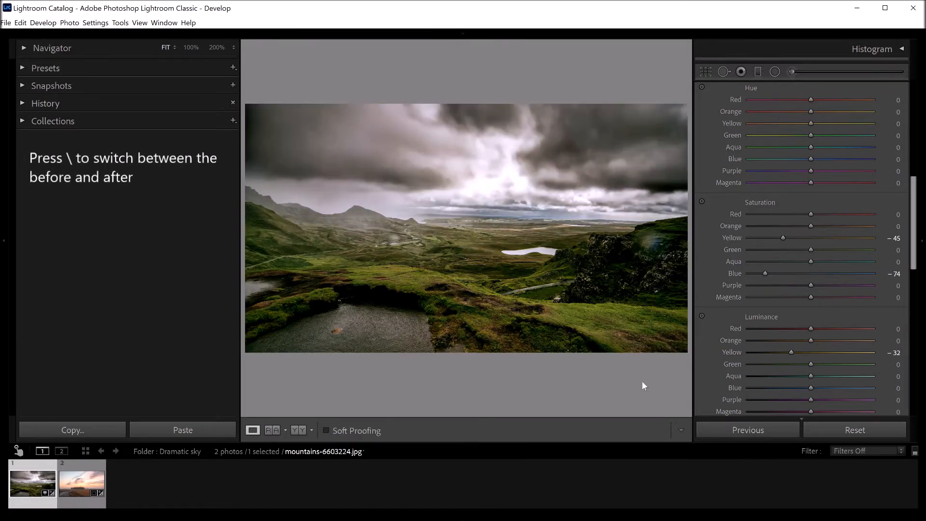
{"action": "key", "text": "y"}
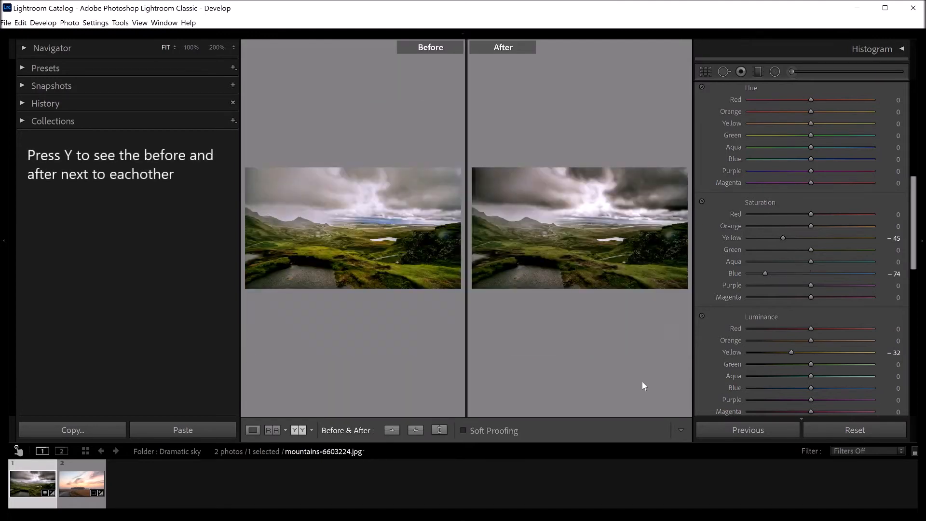
{"action": "key", "text": "y"}
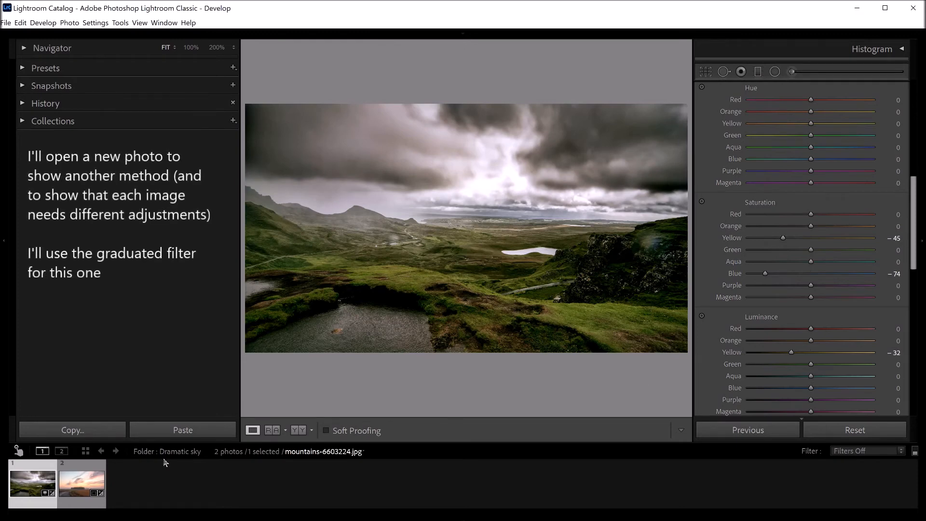
Step: Open road-6594010.jpg and apply a Graduated Filter to the sky, fading out down to the horizon, with the mask overlay hidden
{"action": "left_click", "coordinate": [79, 479]}
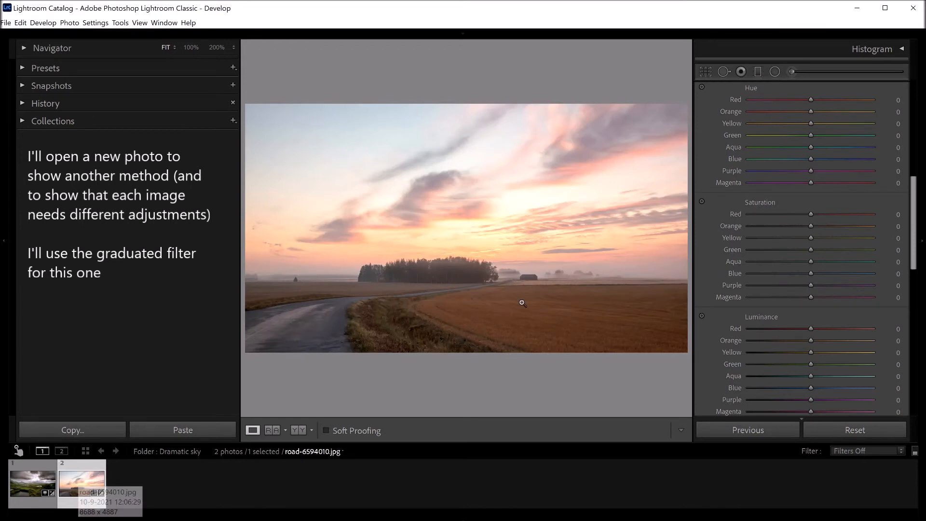
{"action": "left_click", "coordinate": [758, 72]}
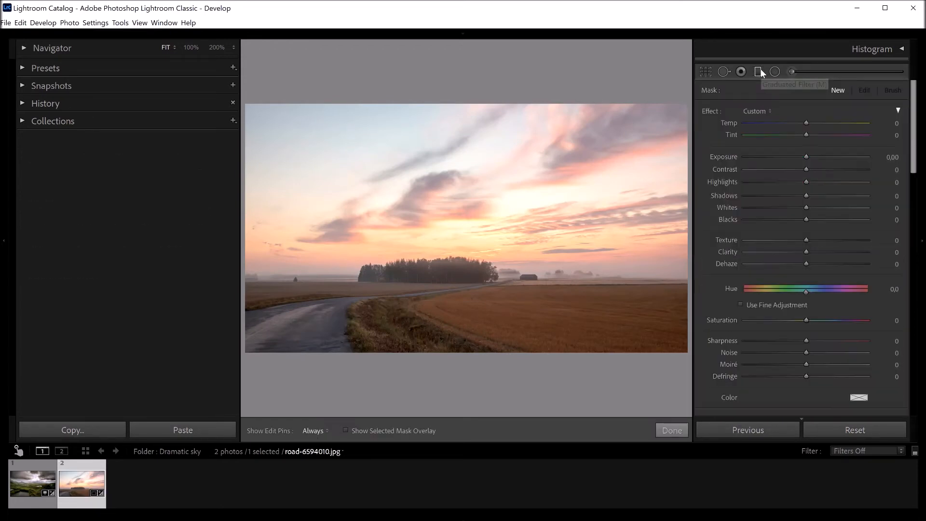
{"action": "left_click_drag", "start_coordinate": [448, 221], "coordinate": [448, 285]}
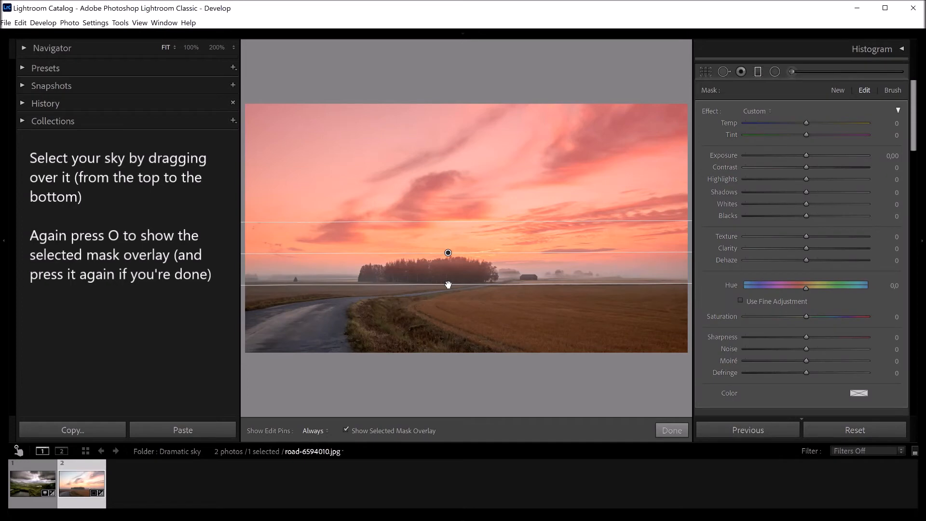
{"action": "key", "text": "o"}
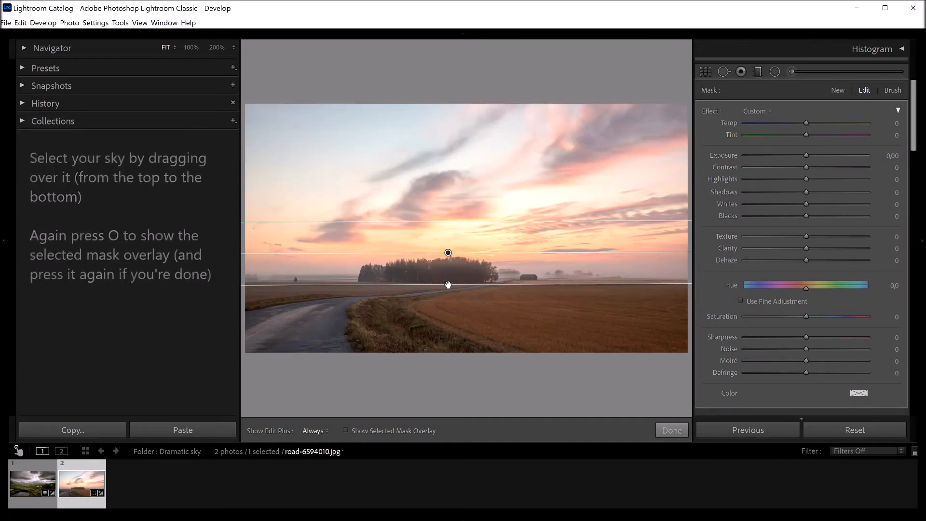
Step: Set the graduated filter's shadows to -100, blacks to -66, highlights to 34, whites to -41 and contrast to -50
{"action": "left_click", "coordinate": [751, 192]}
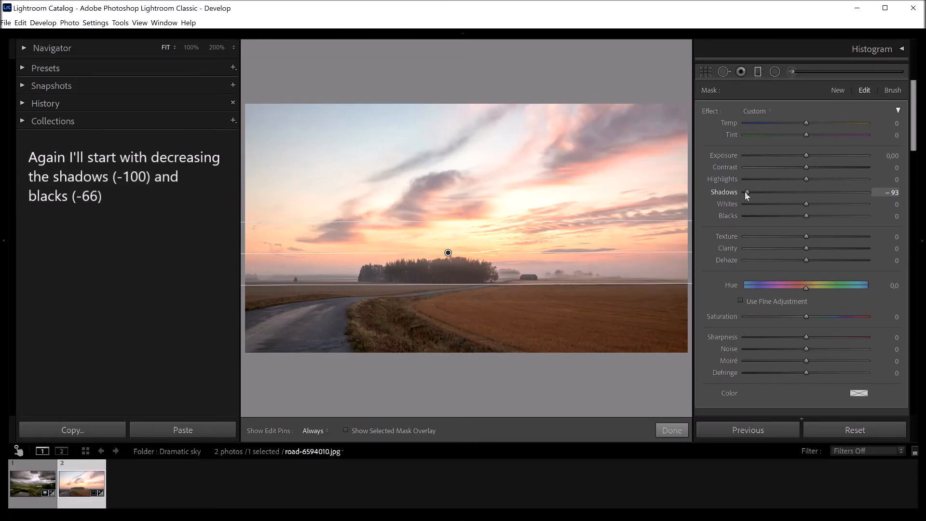
{"action": "left_click", "coordinate": [781, 216]}
{"action": "left_click_drag", "start_coordinate": [781, 217], "coordinate": [773, 216]}
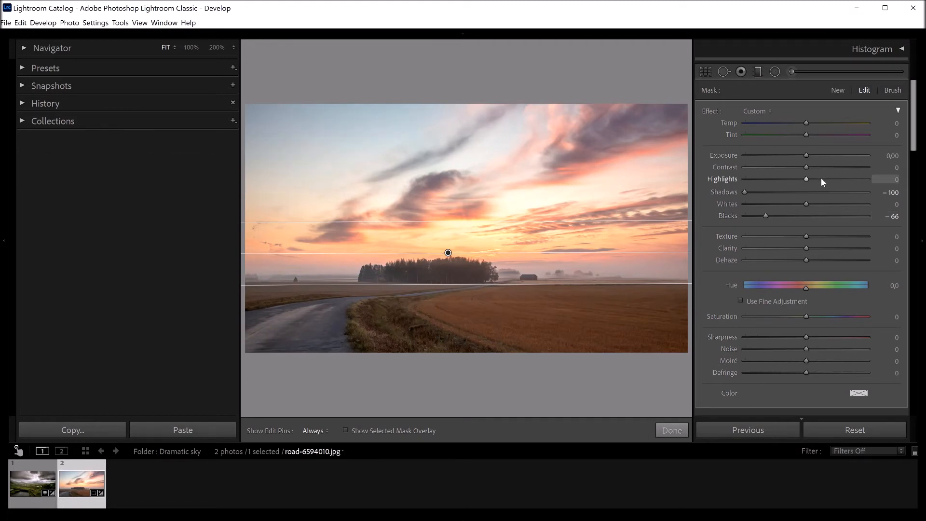
{"action": "left_click_drag", "start_coordinate": [822, 179], "coordinate": [782, 206]}
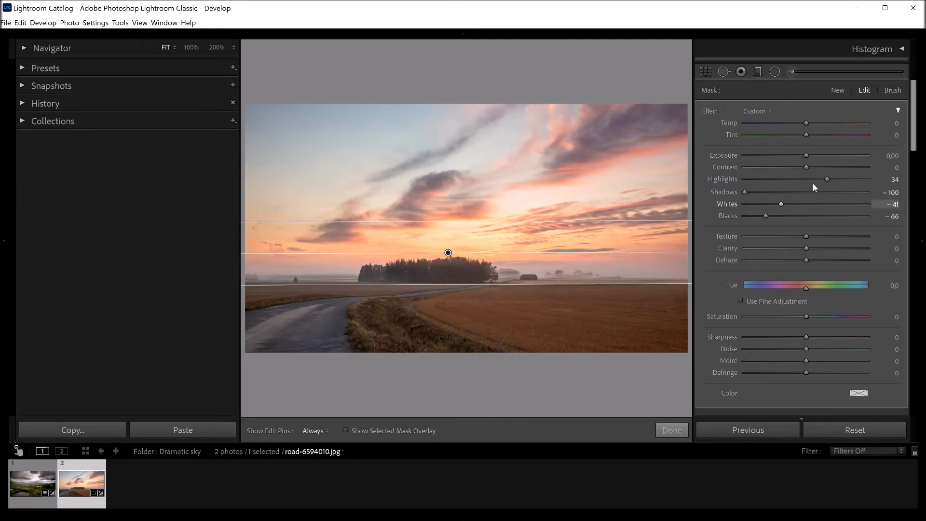
{"action": "left_click_drag", "start_coordinate": [805, 167], "coordinate": [775, 167]}
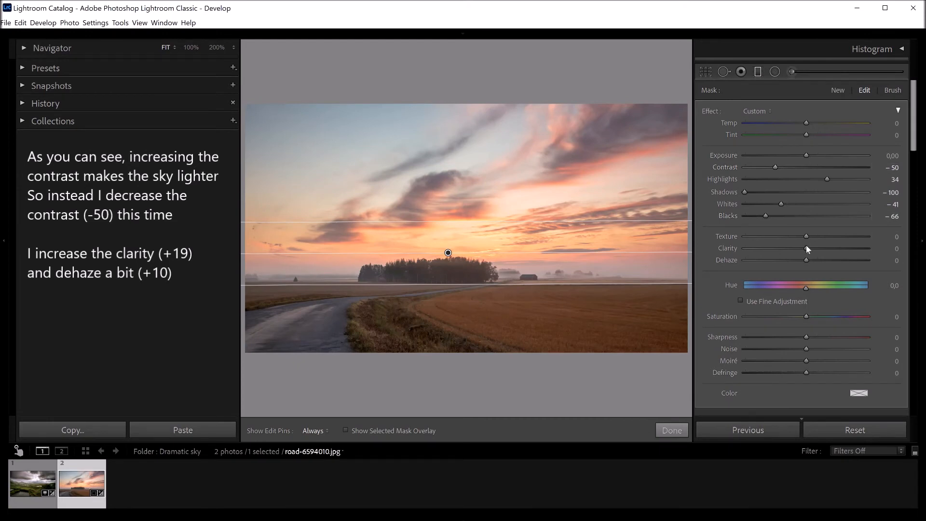
Step: Set the graduated filter's clarity to 19 and dehaze to 10, and widen its fade by spreading the upper and lower boundary lines apart
{"action": "left_click_drag", "start_coordinate": [811, 247], "coordinate": [818, 249]}
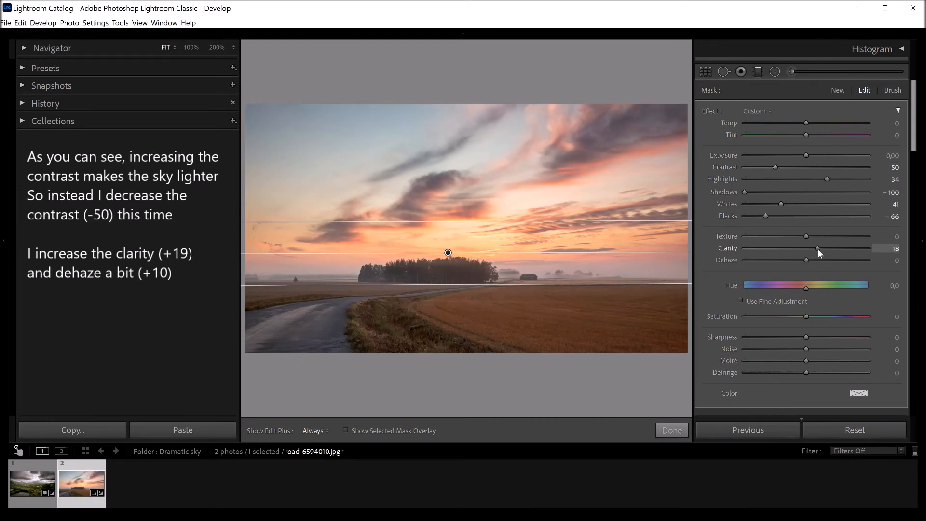
{"action": "left_click_drag", "start_coordinate": [806, 263], "coordinate": [812, 264]}
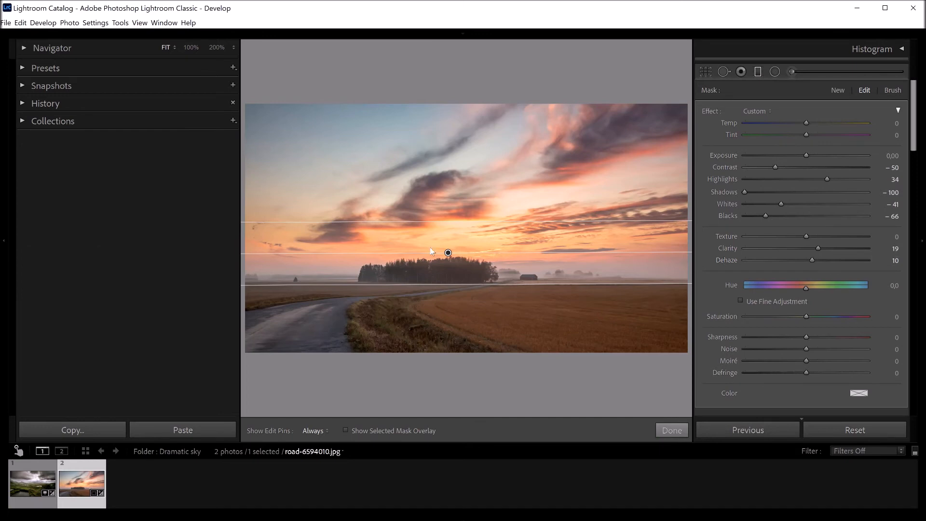
{"action": "left_click_drag", "start_coordinate": [441, 221], "coordinate": [443, 203]}
{"action": "left_click_drag", "start_coordinate": [470, 284], "coordinate": [470, 305]}
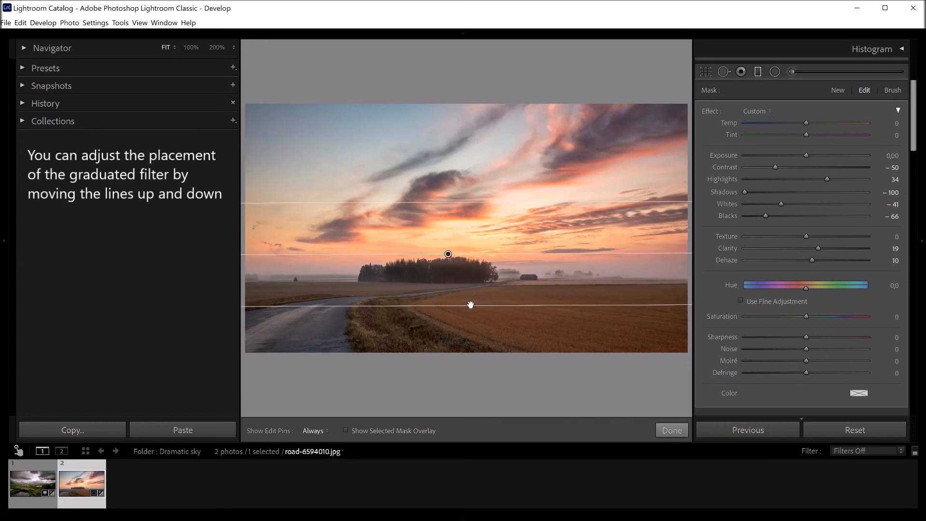
{"action": "key", "text": "o"}
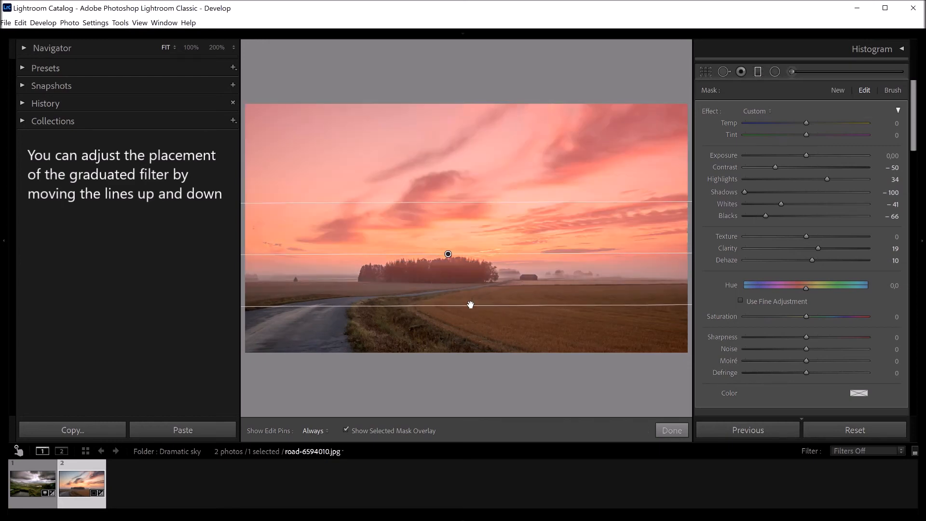
{"action": "key", "text": "o"}
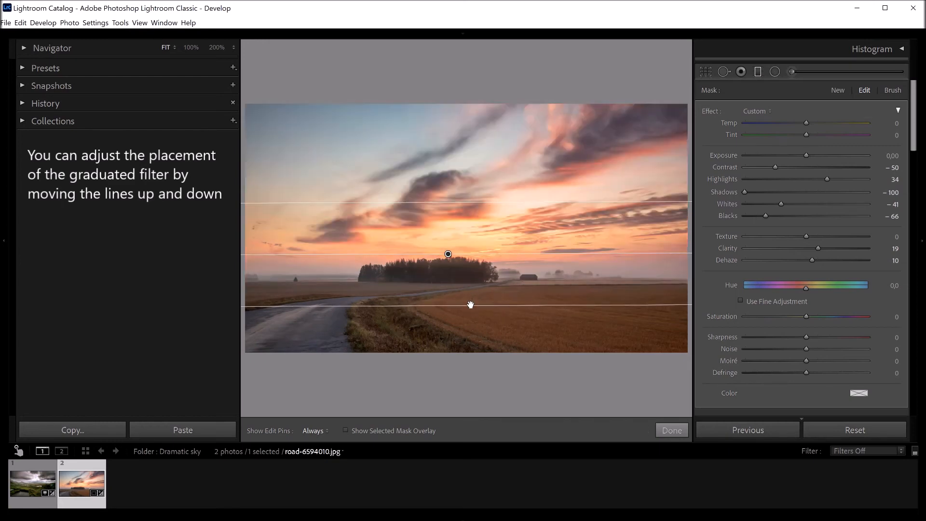
{"action": "left_click", "coordinate": [671, 430]}
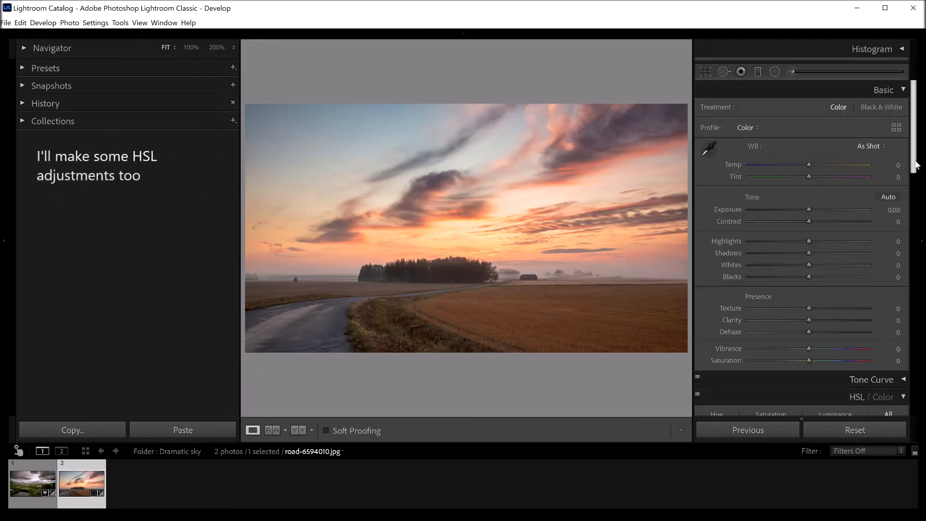
Step: In the HSL adjustments, set red hue to +35, yellow hue to -9, red luminance to -15, orange luminance to -5 and yellow luminance to +23
{"action": "scroll", "coordinate": [917, 221], "scroll_direction": "down", "scroll_amount": 3}
{"action": "scroll", "coordinate": [919, 255], "scroll_direction": "down", "scroll_amount": 5}
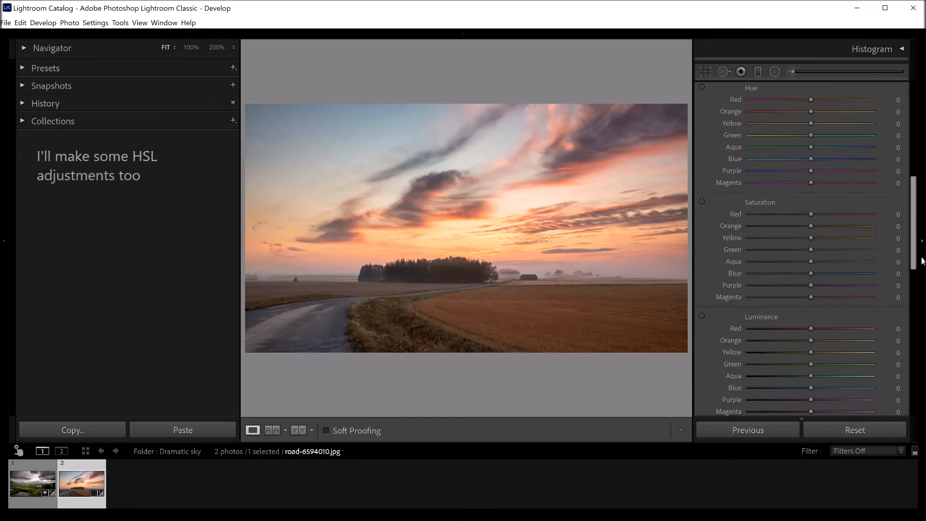
{"action": "left_click_drag", "start_coordinate": [809, 98], "coordinate": [832, 100]}
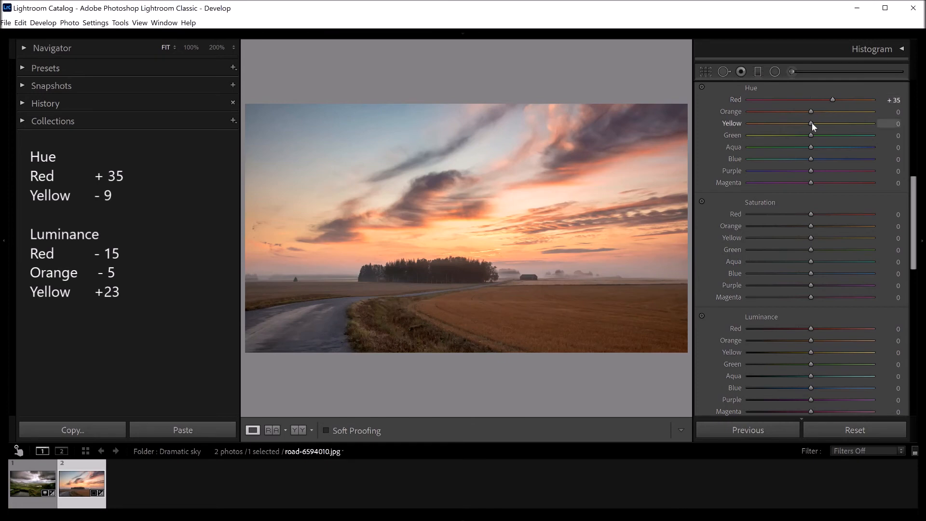
{"action": "left_click_drag", "start_coordinate": [809, 124], "coordinate": [807, 124]}
{"action": "left_click_drag", "start_coordinate": [812, 329], "coordinate": [801, 329]}
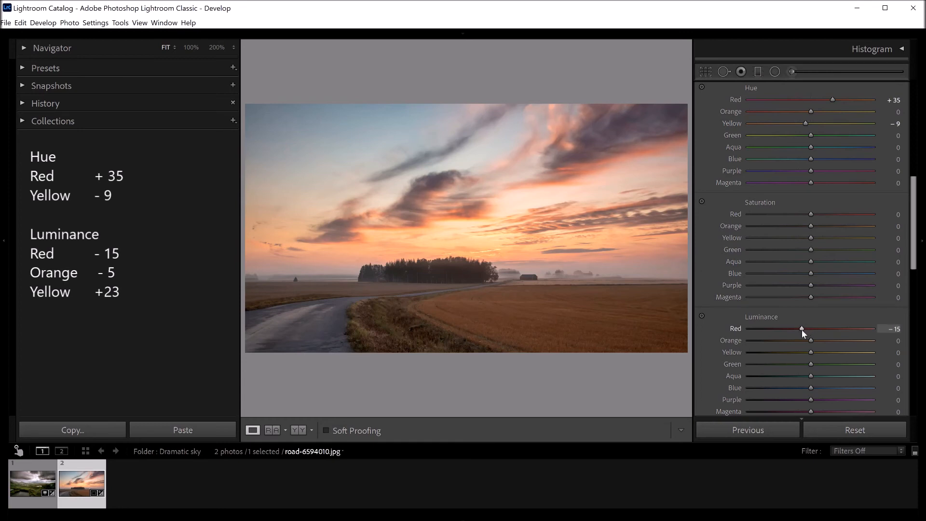
{"action": "left_click_drag", "start_coordinate": [812, 341], "coordinate": [809, 342]}
{"action": "left_click_drag", "start_coordinate": [811, 353], "coordinate": [825, 353]}
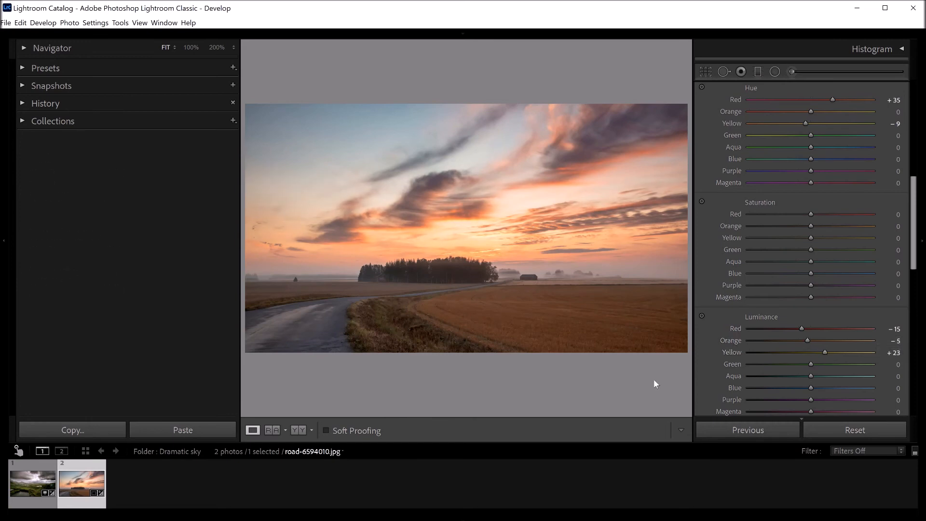
Step: Compare the road photo before and after editing, first full-frame and then side by side, and return to the single edited view
{"action": "key", "text": "backslash"}
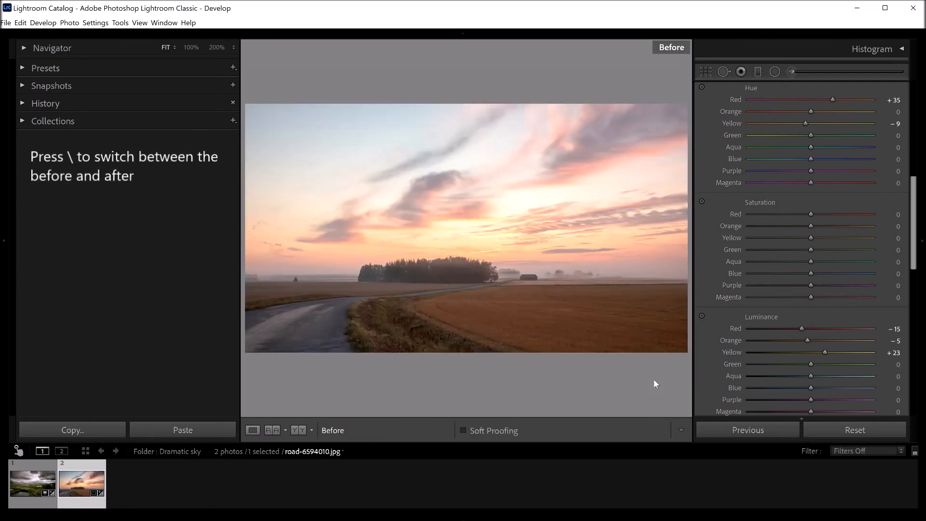
{"action": "key", "text": "backslash"}
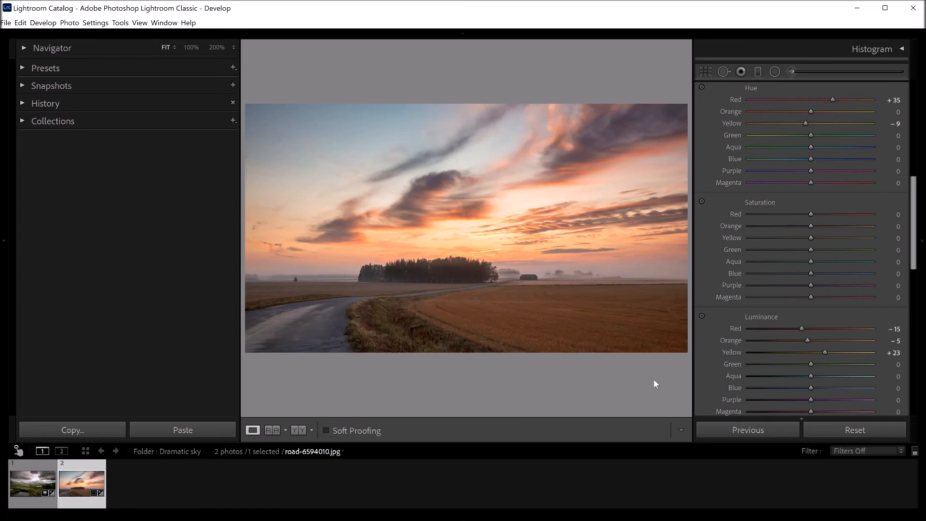
{"action": "key", "text": "y"}
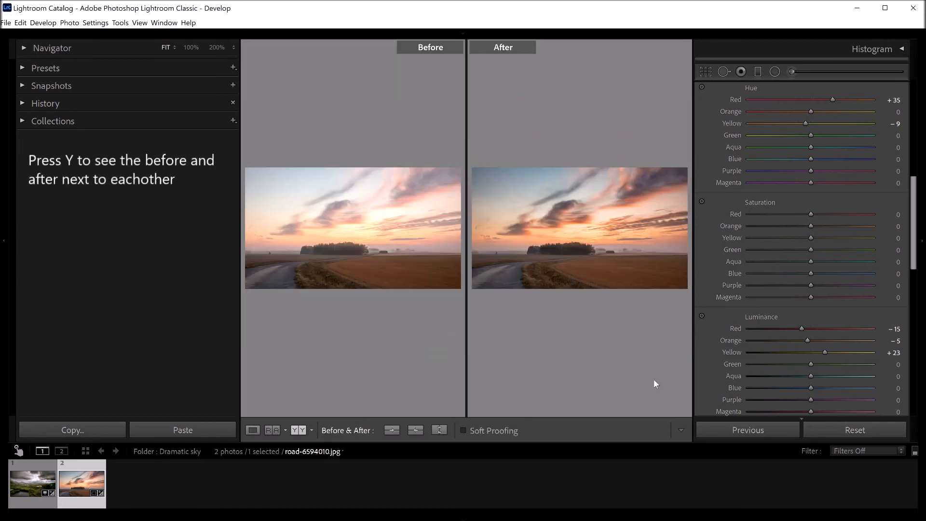
{"action": "key", "text": "y"}
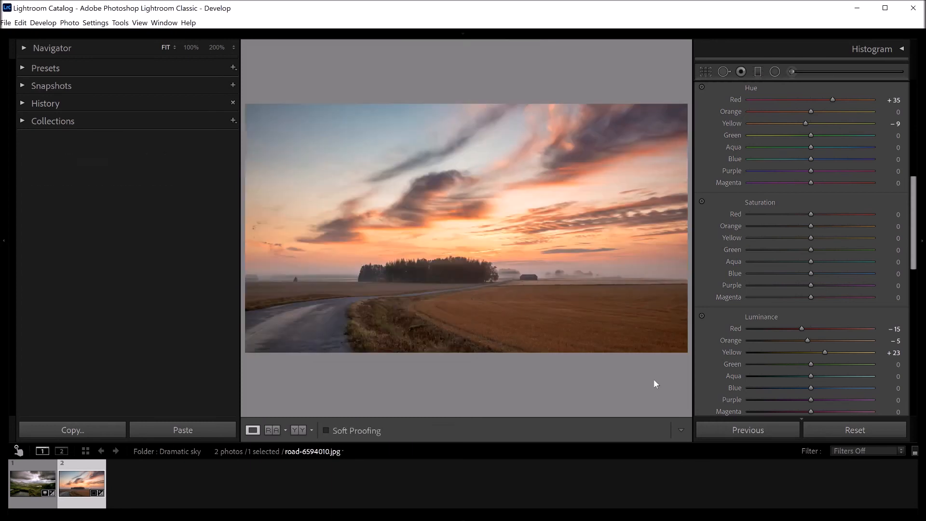